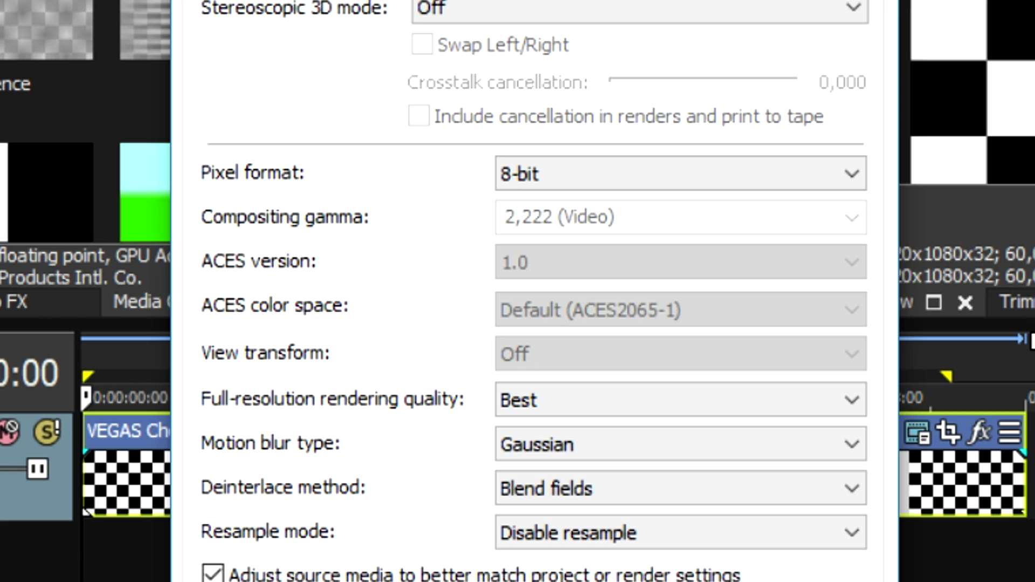
# - Apply the HDV 1080-24p (1440x1080) template and clear its frame rate value
pyautogui.click(513, 84)
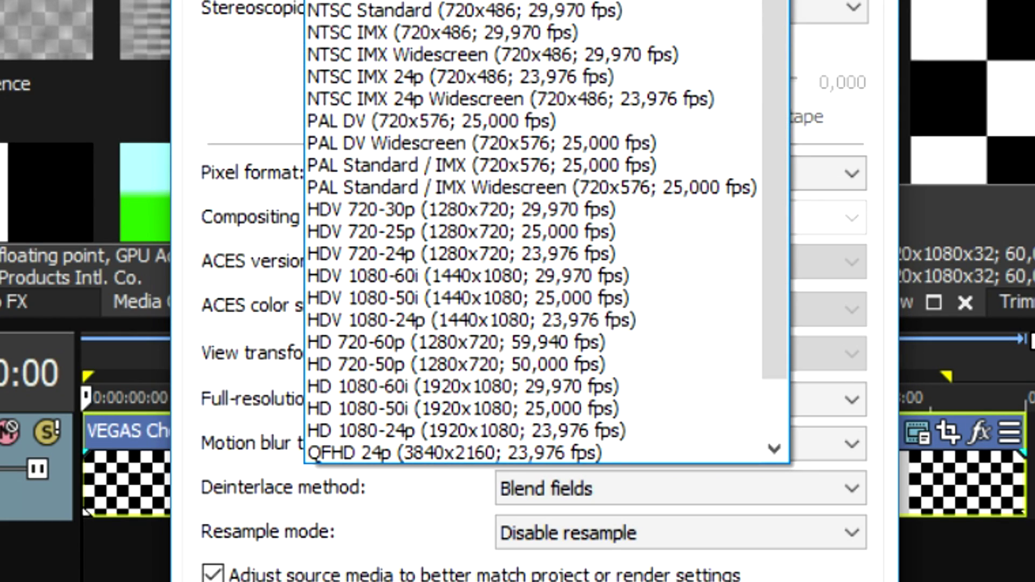
pyautogui.click(695, 332)
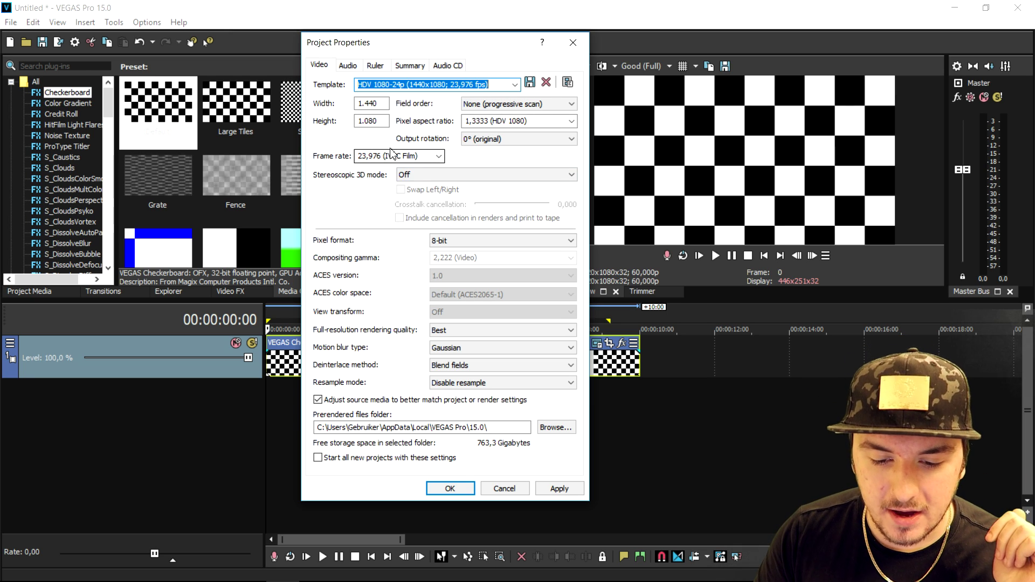
pyautogui.tripleClick(407, 156)
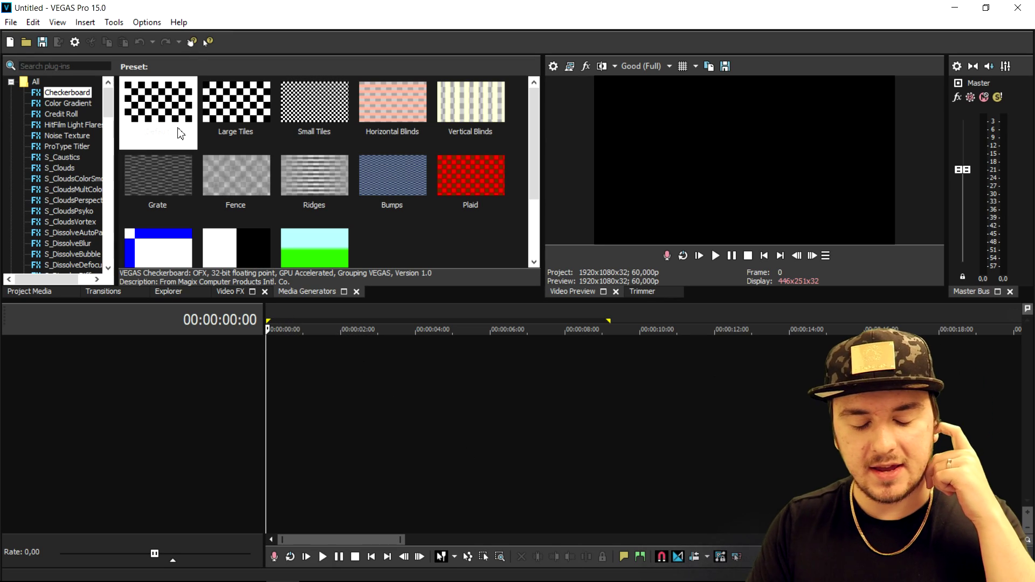
# - Drop the default Checkerboard clip on the timeline and apply the HDV 720-30p project template
pyautogui.moveTo(179, 133); pyautogui.dragTo(296, 394)
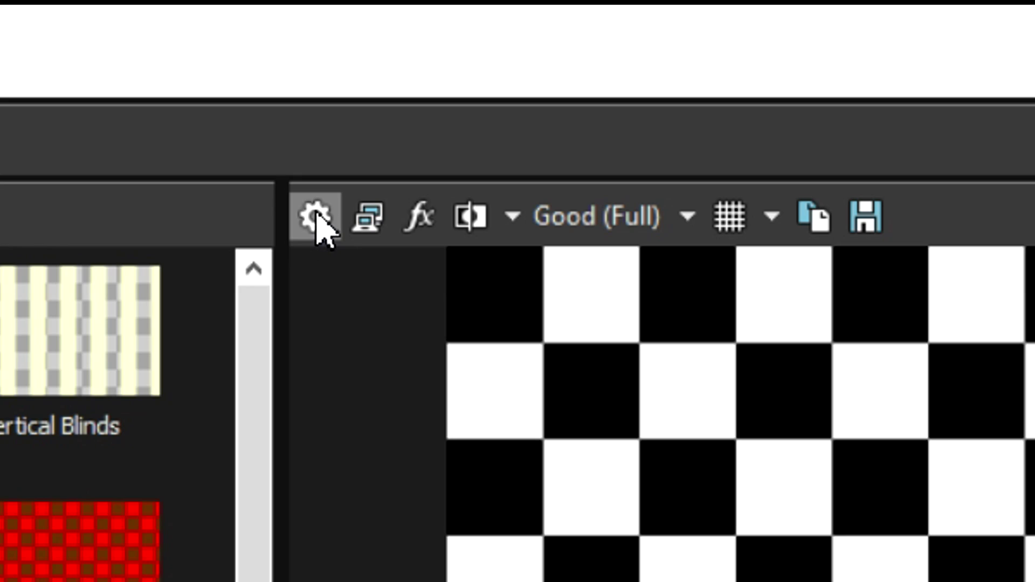
pyautogui.click(317, 216)
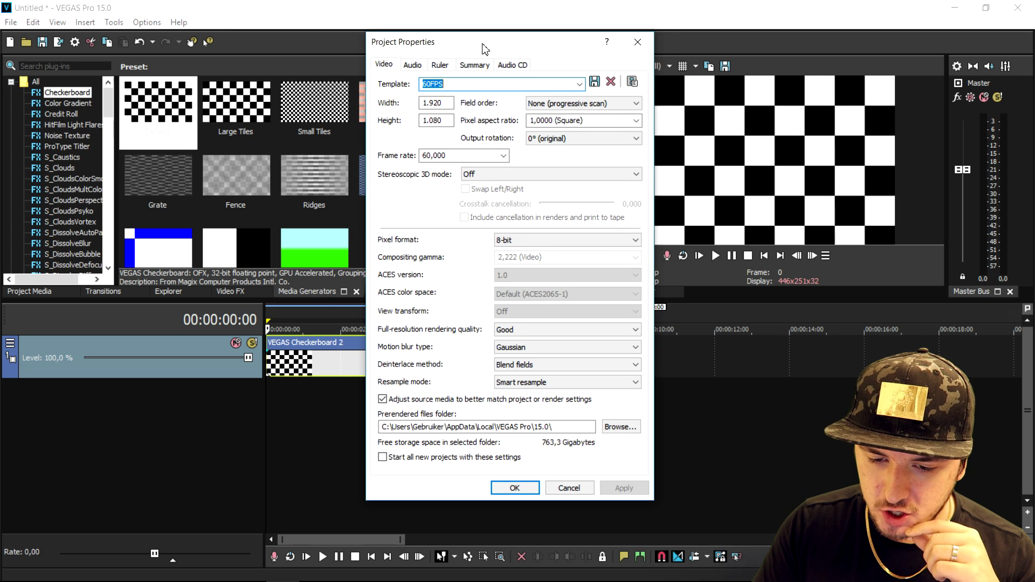
pyautogui.moveTo(478, 58); pyautogui.dragTo(405, 55)
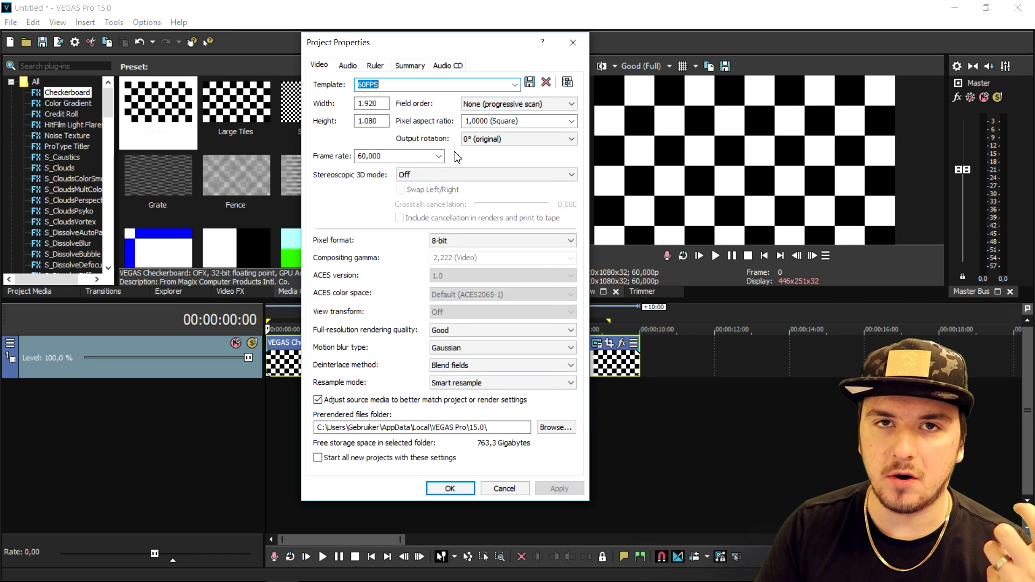
pyautogui.click(515, 86)
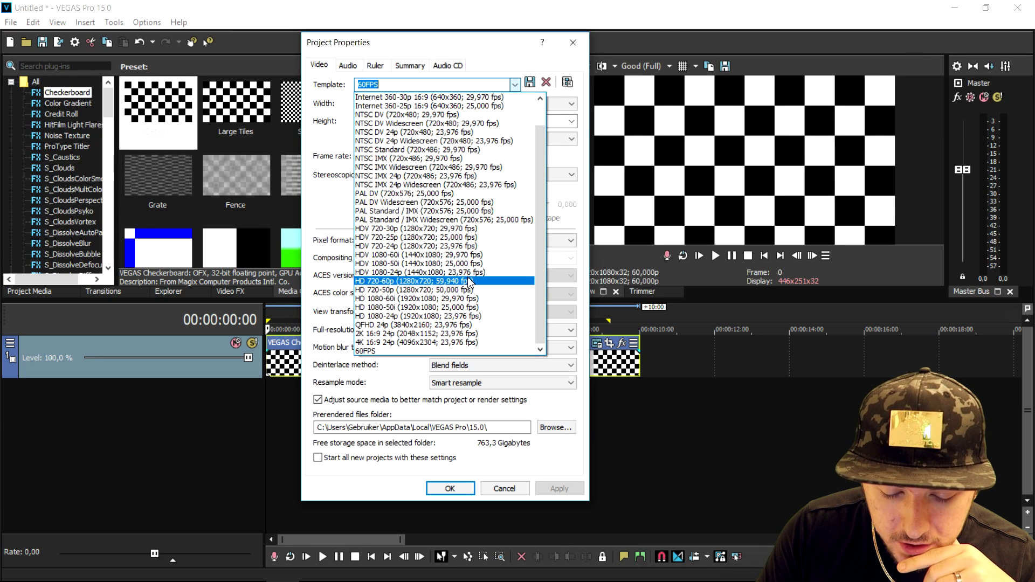
pyautogui.click(432, 236)
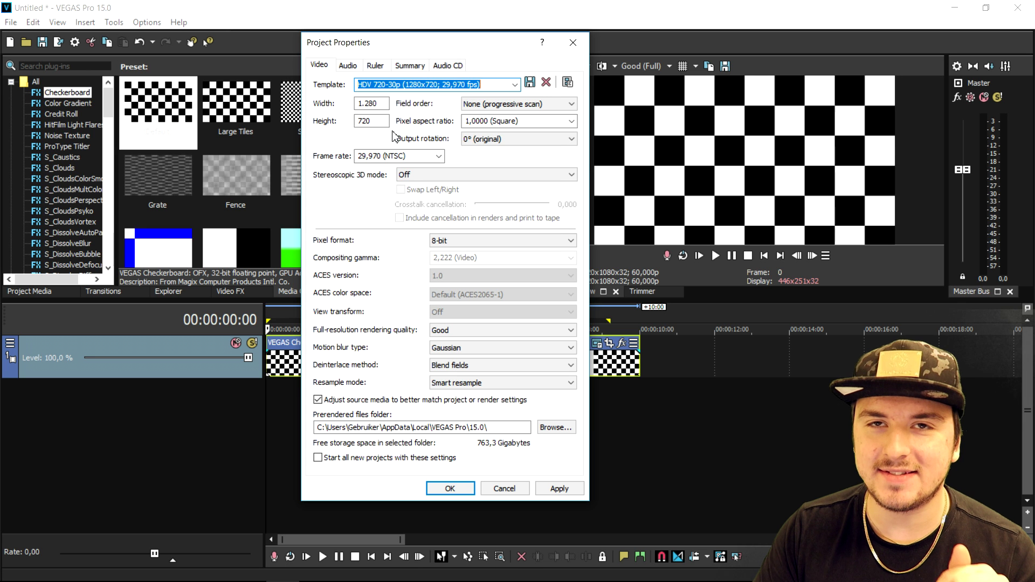
# - Change the project frame rate to 60 fps
pyautogui.click(407, 155)
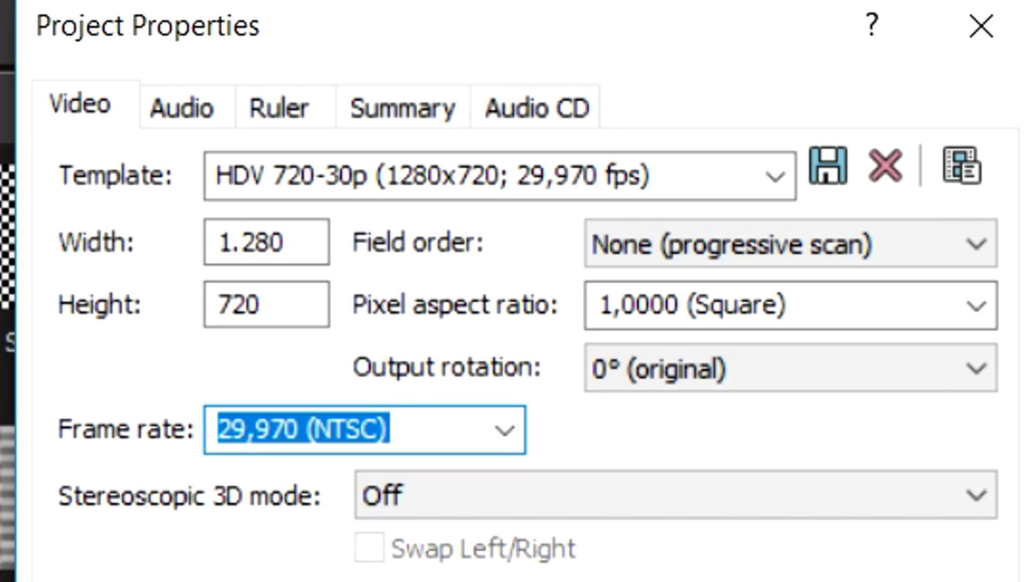
pyautogui.write('30')
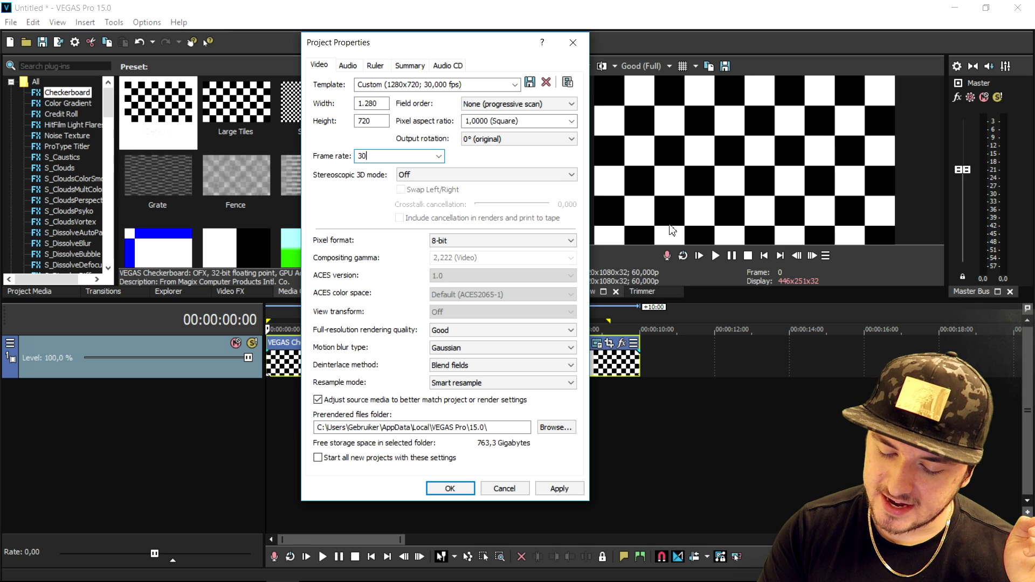
pyautogui.press('BackSpace')
pyautogui.press('BackSpace')
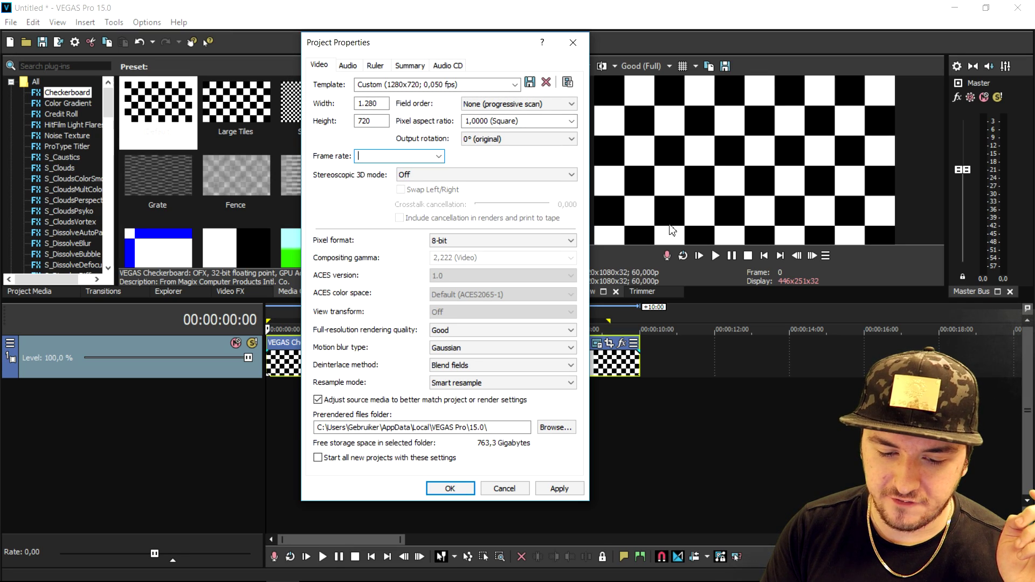
pyautogui.write('60')
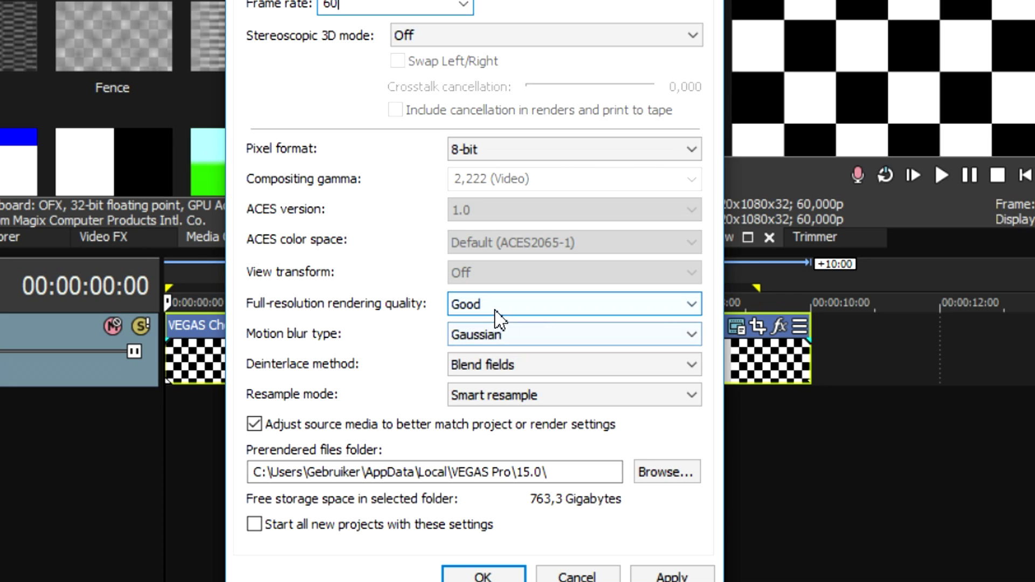
# - Set full-resolution rendering quality to Best and resample mode to Disable resample
pyautogui.click(457, 333)
pyautogui.click(496, 371)
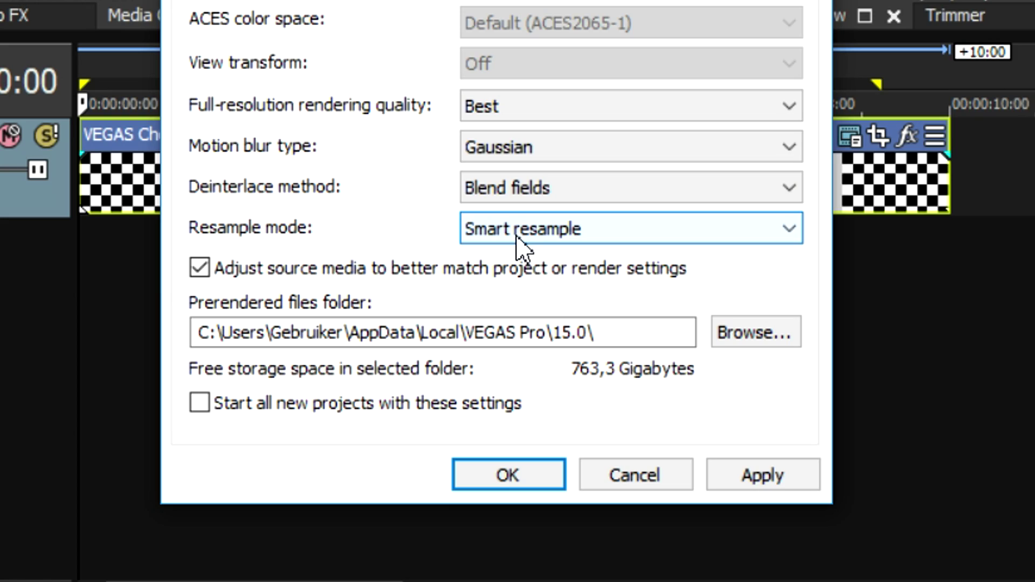
pyautogui.click(516, 235)
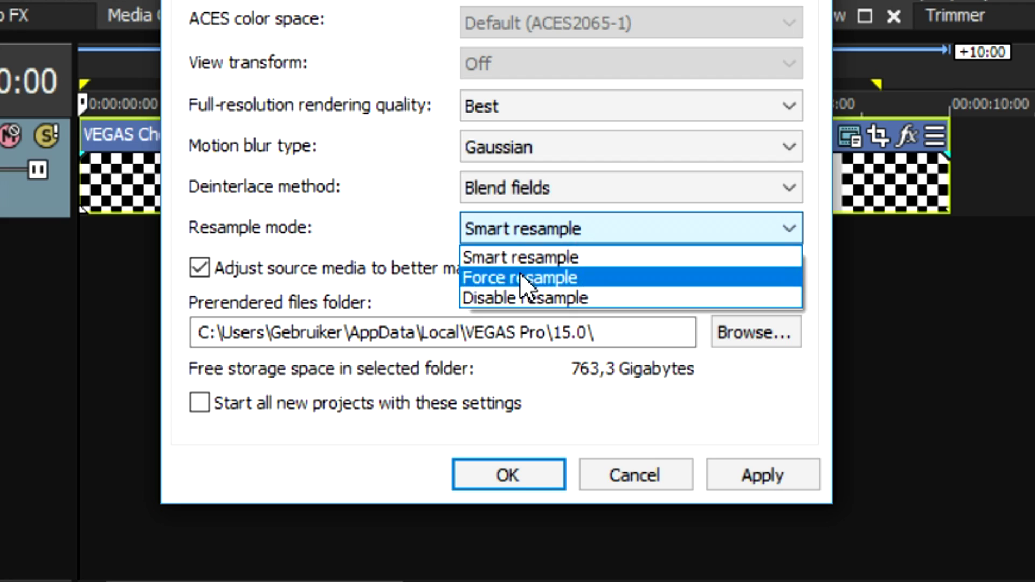
pyautogui.click(526, 298)
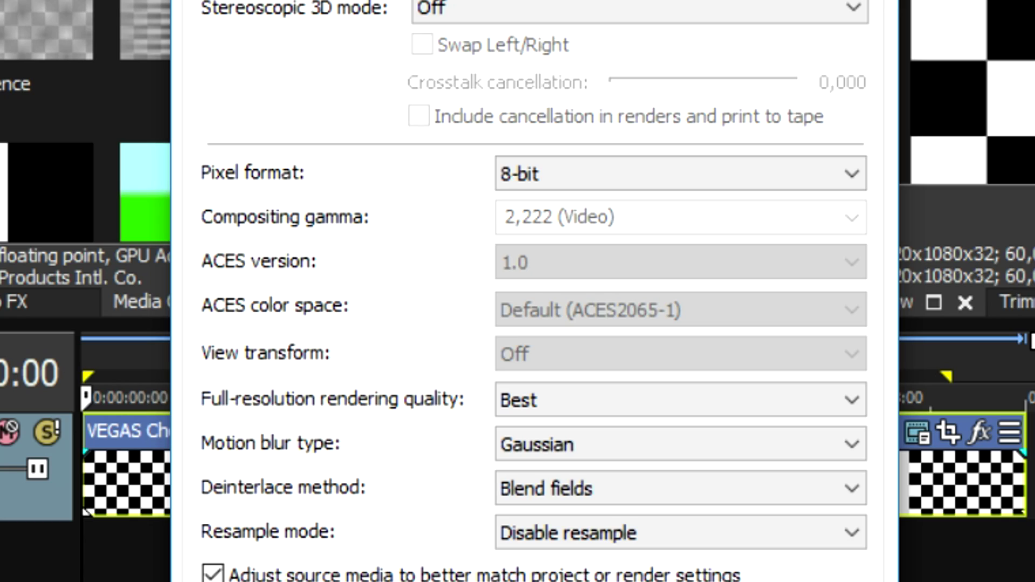
# - Reapply the HDV 1080-24p template and set its frame rate to 60
pyautogui.hotkey('alt', 'Down')
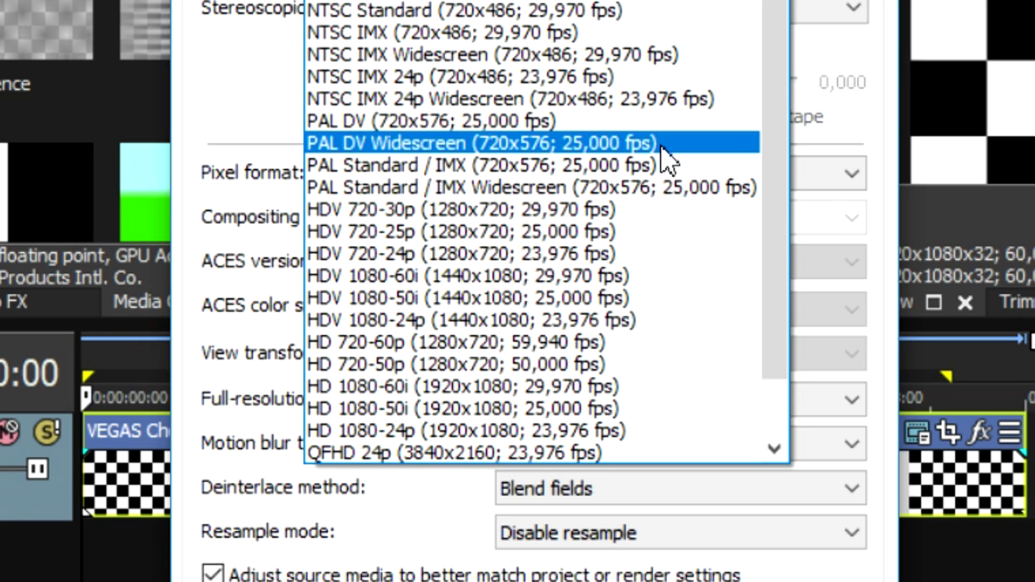
pyautogui.click(693, 321)
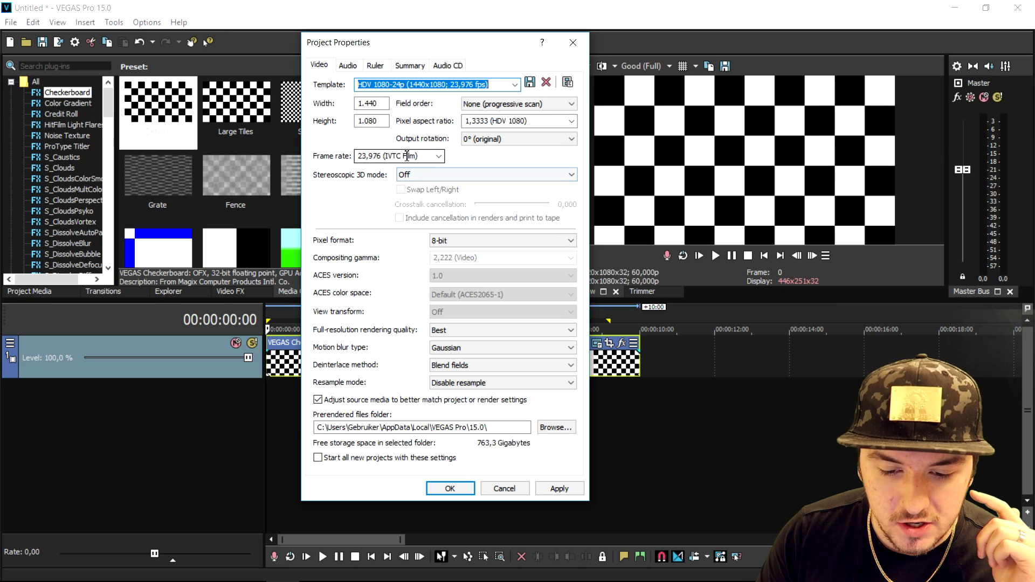
pyautogui.tripleClick(388, 156)
pyautogui.write('30')
pyautogui.press('BackSpace')
pyautogui.press('BackSpace')
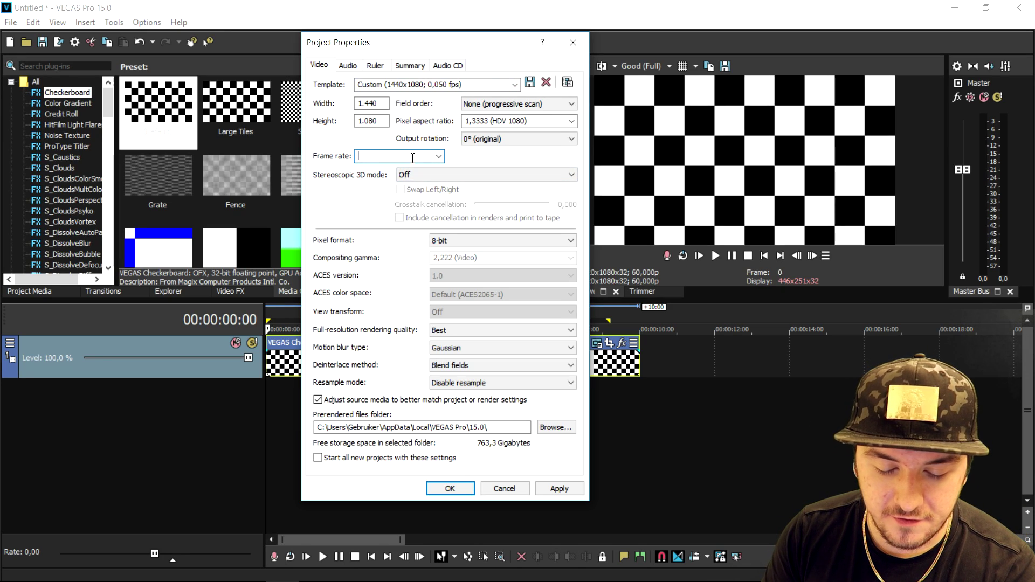
pyautogui.write('60')
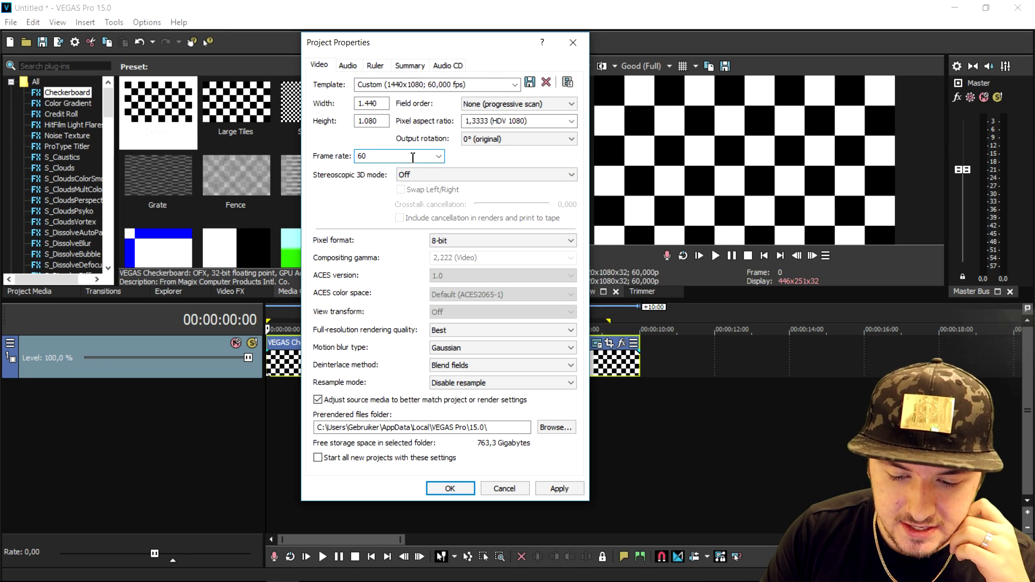
# - Make these settings the default for all new projects and confirm them
pyautogui.click(364, 459)
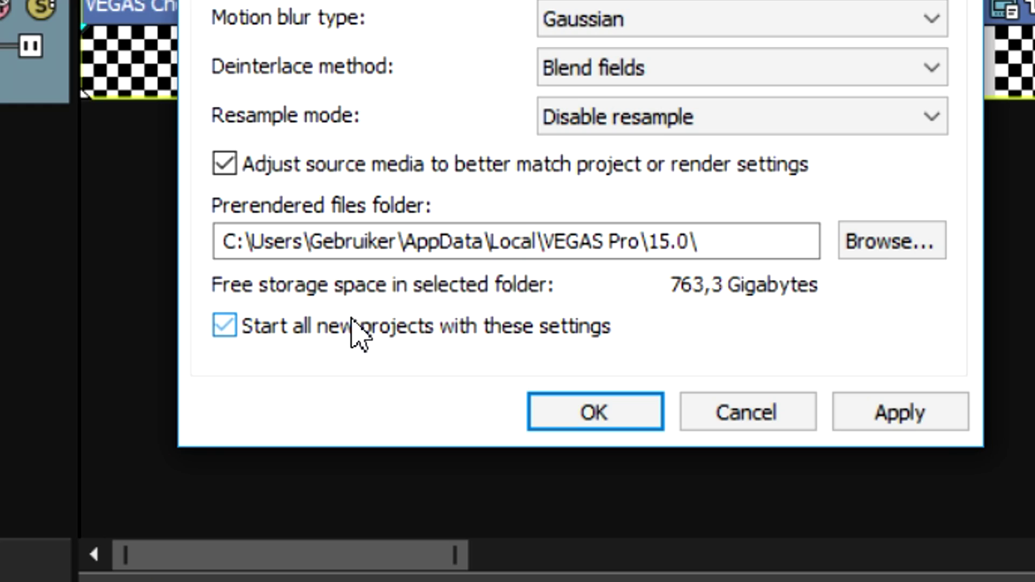
pyautogui.click(918, 424)
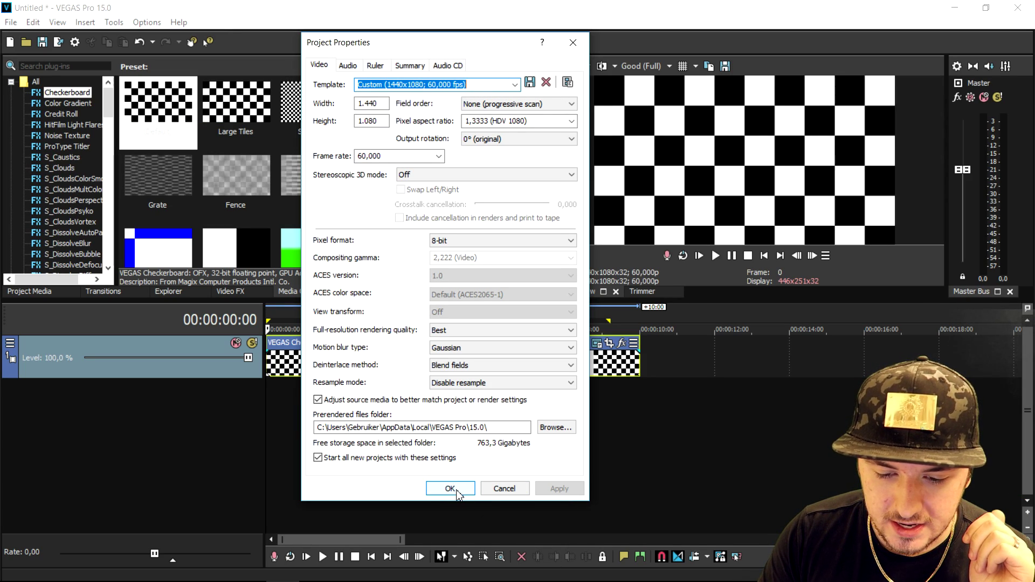
pyautogui.click(457, 493)
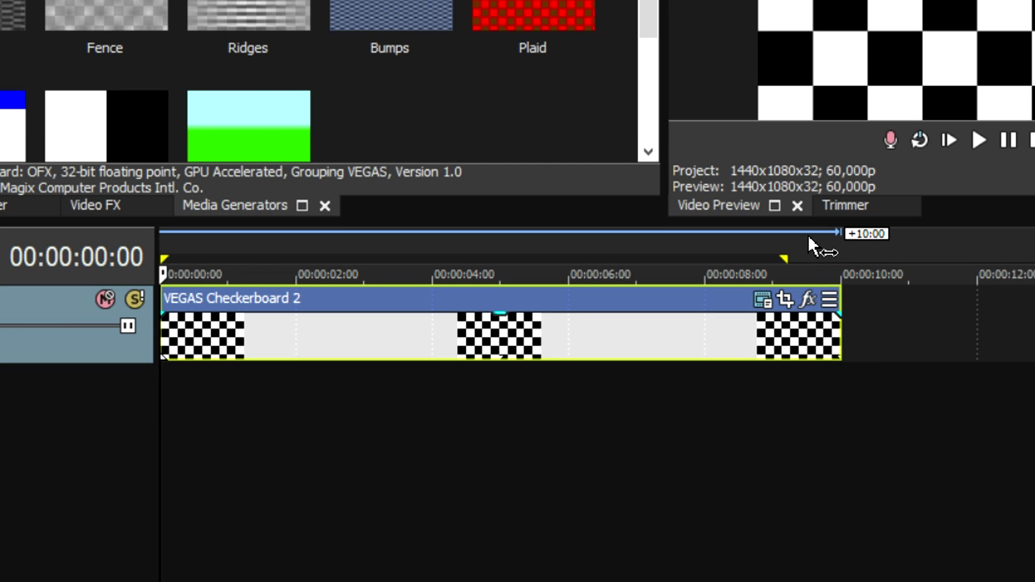
# - Loop the whole clip and start Render As with the Sony AVC/MVC format
pyautogui.moveTo(808, 237); pyautogui.dragTo(162, 237)
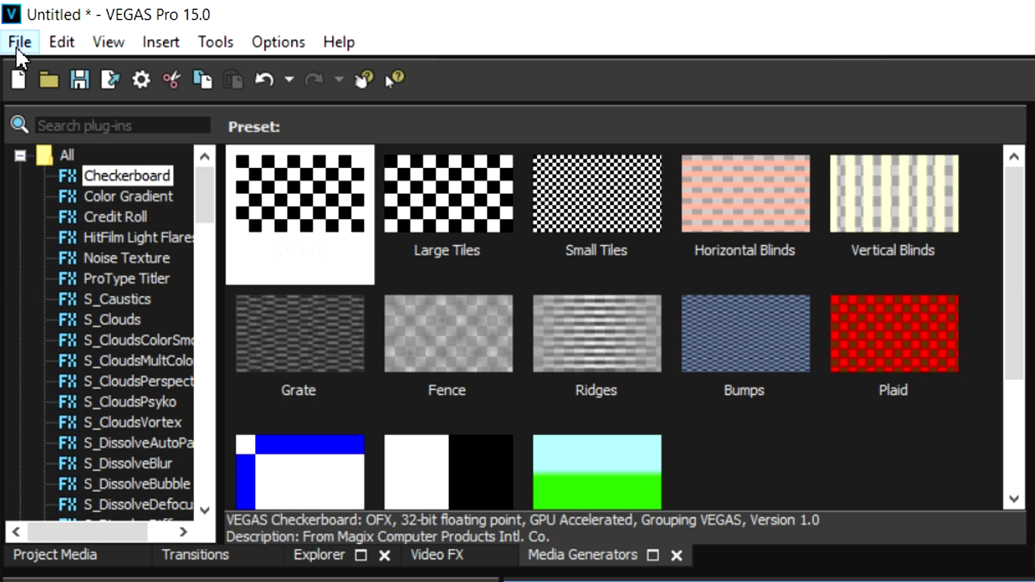
pyautogui.click(16, 43)
pyautogui.click(230, 245)
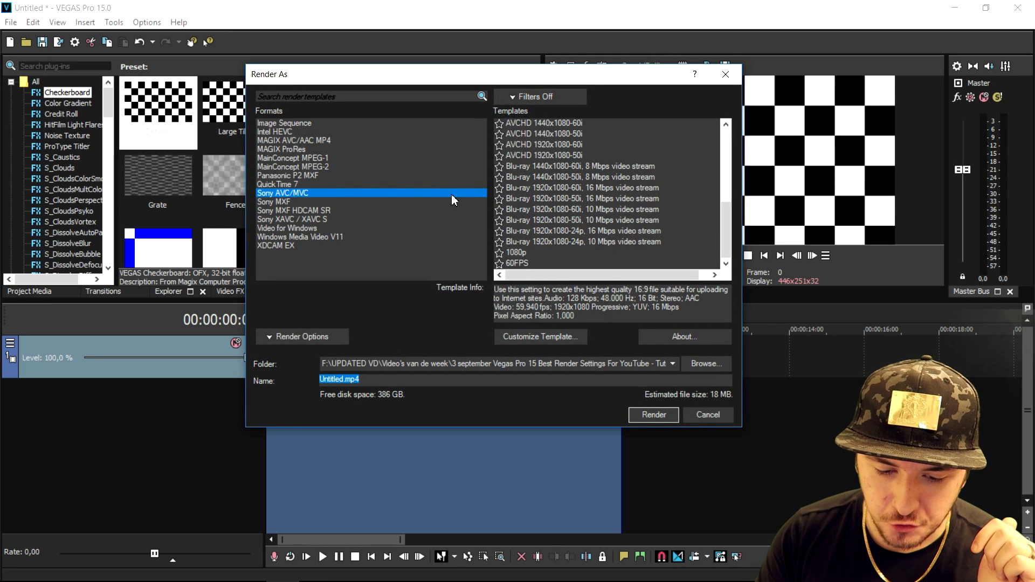
pyautogui.click(332, 192)
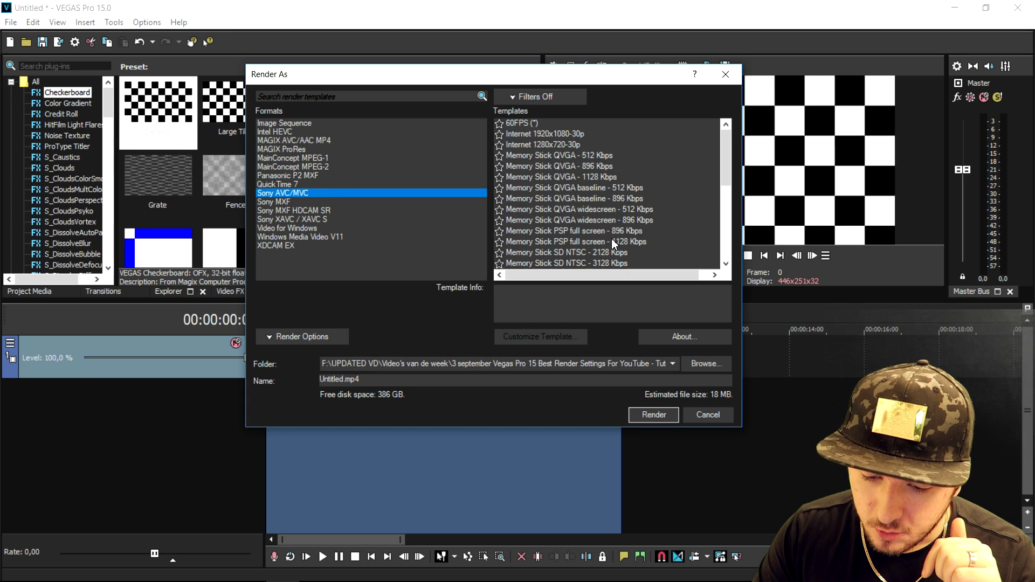
# - Select the Internet 1920x1080-30p template for customizing
pyautogui.scroll(-1, 610, 231)
pyautogui.scroll(-1, 611, 232)
pyautogui.scroll(2, 611, 231)
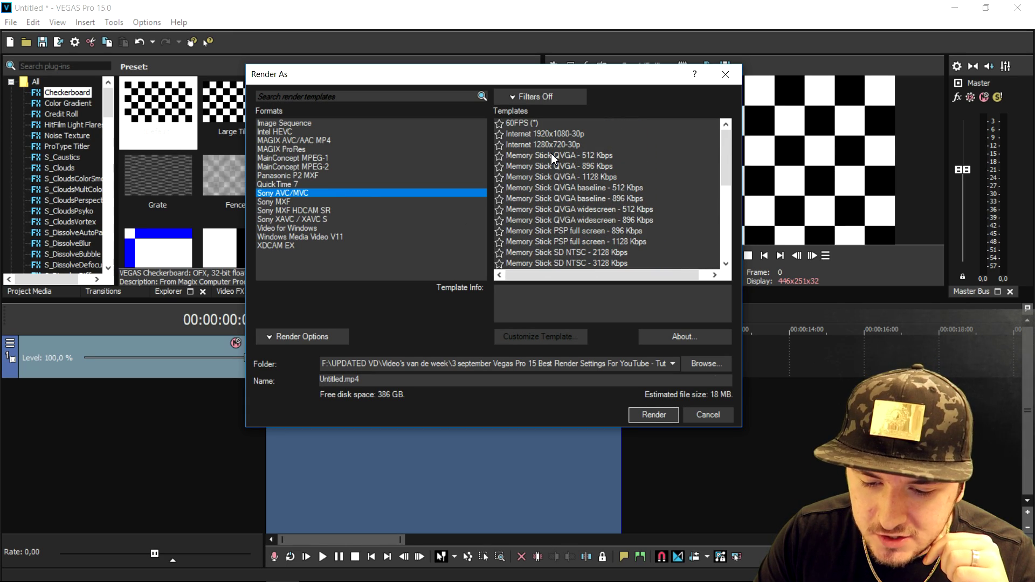
pyautogui.click(554, 135)
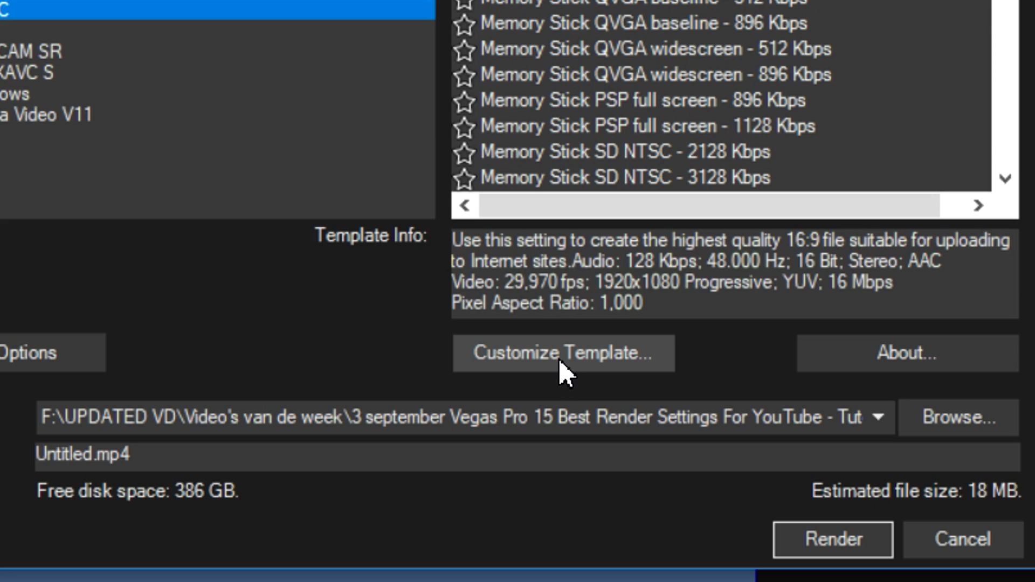
pyautogui.click(539, 338)
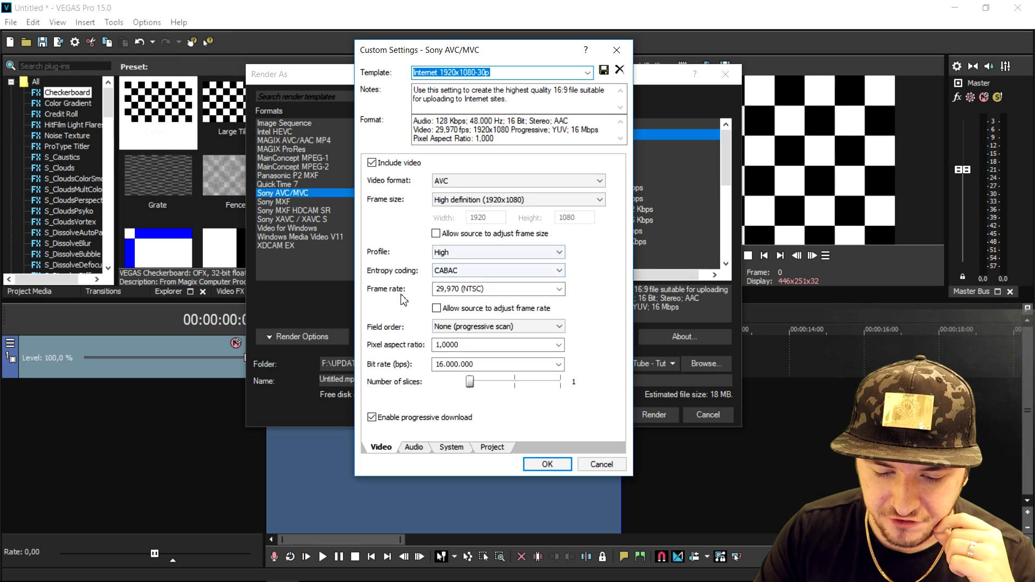
# - Set the render frame rate to 60 and Project video rendering quality to Best
pyautogui.click(493, 292)
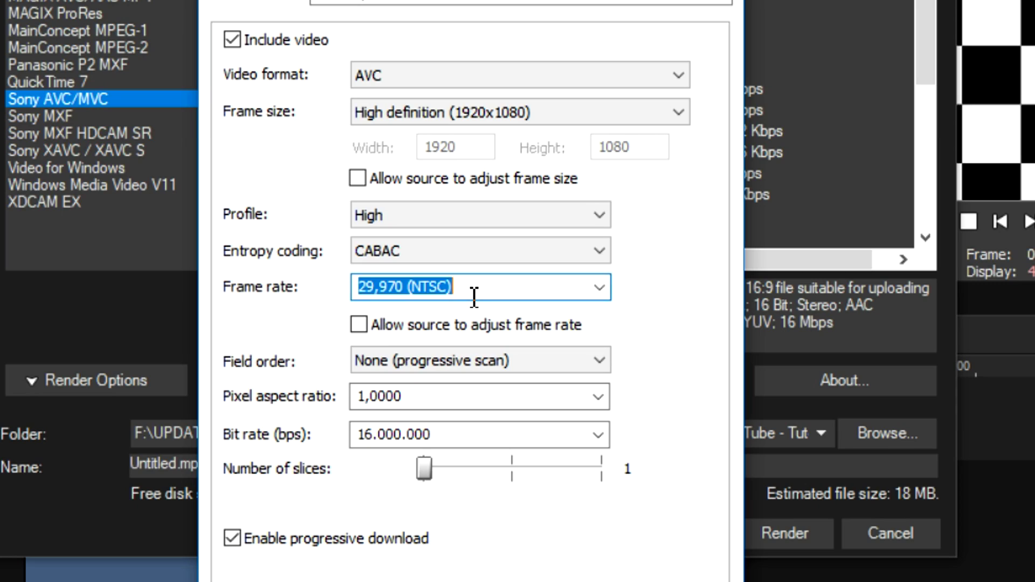
pyautogui.write('60')
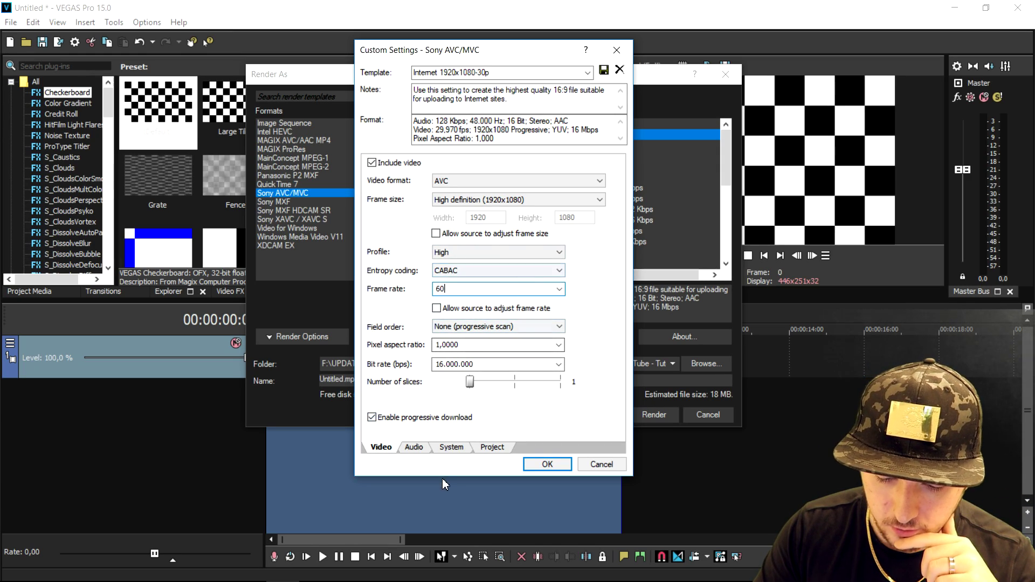
pyautogui.click(467, 448)
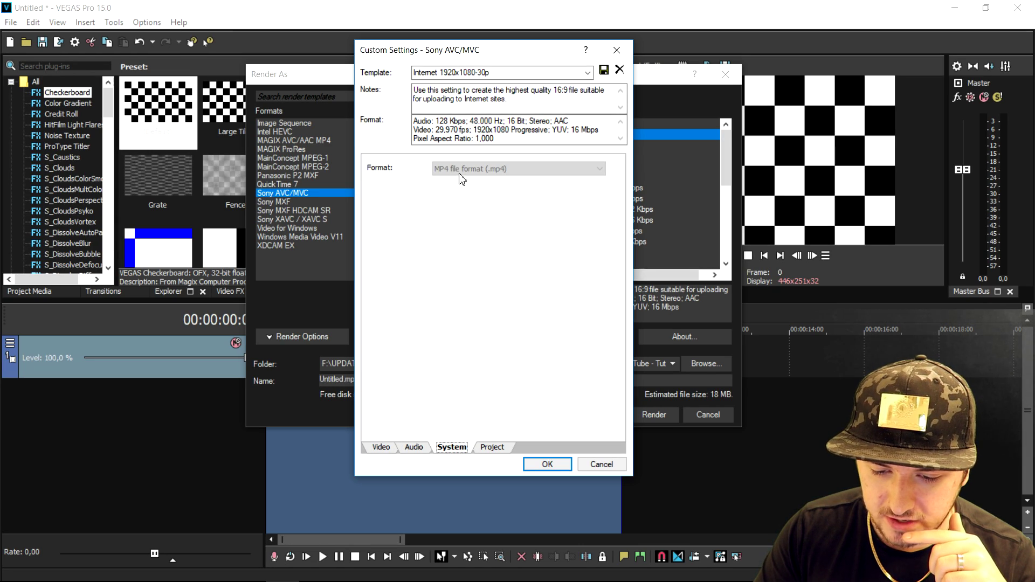
pyautogui.click(382, 447)
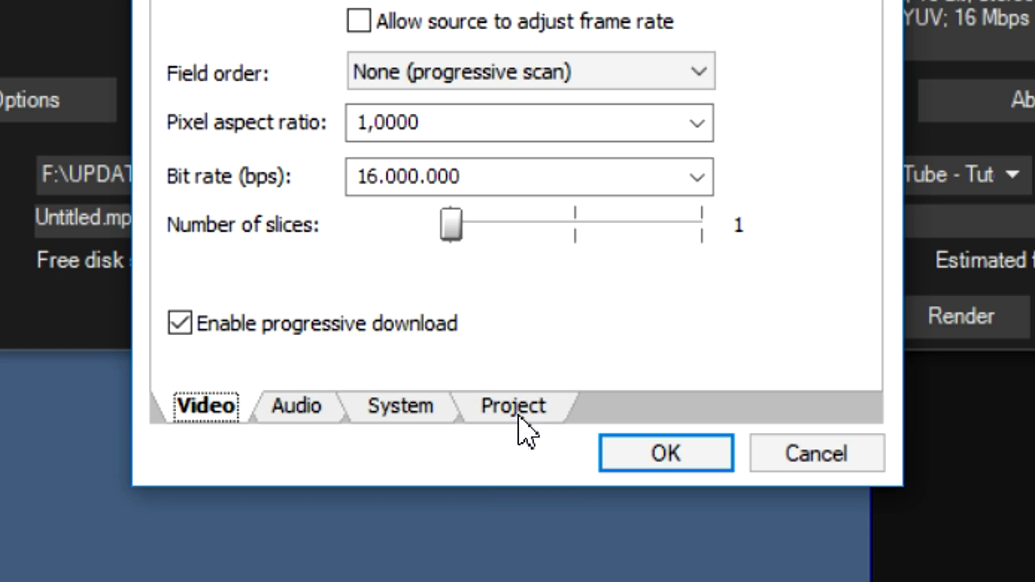
pyautogui.click(498, 449)
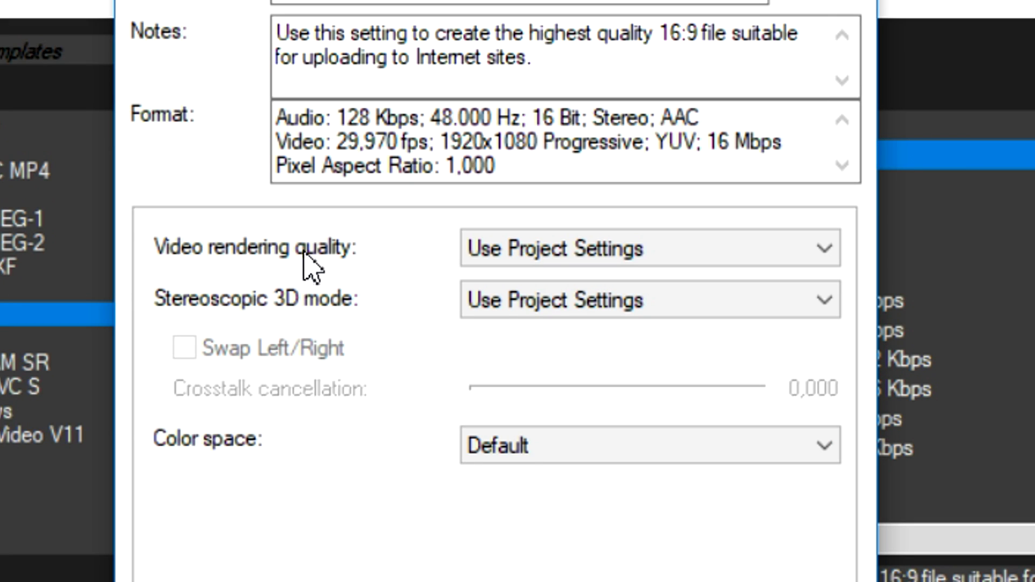
pyautogui.click(550, 253)
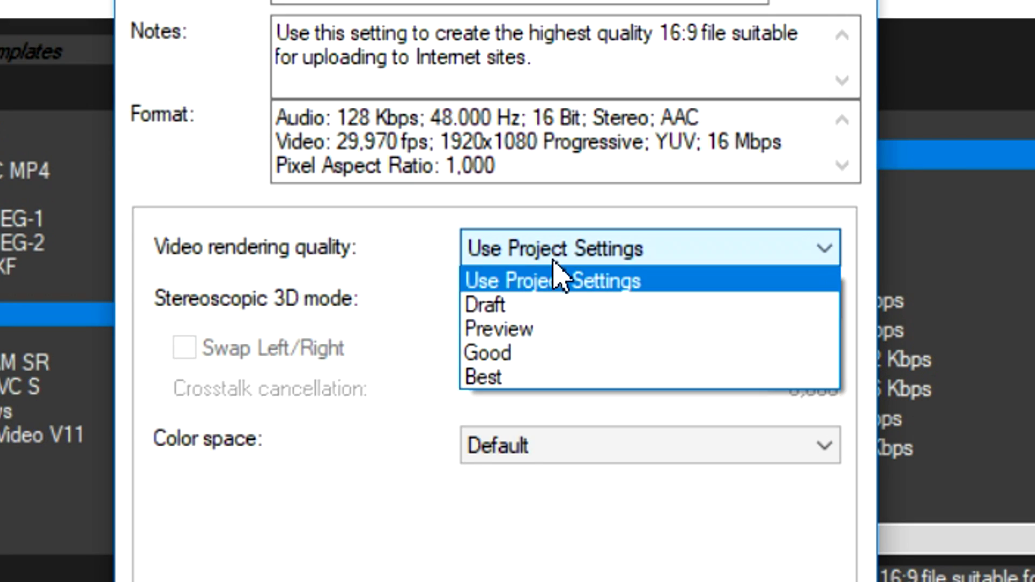
pyautogui.click(548, 378)
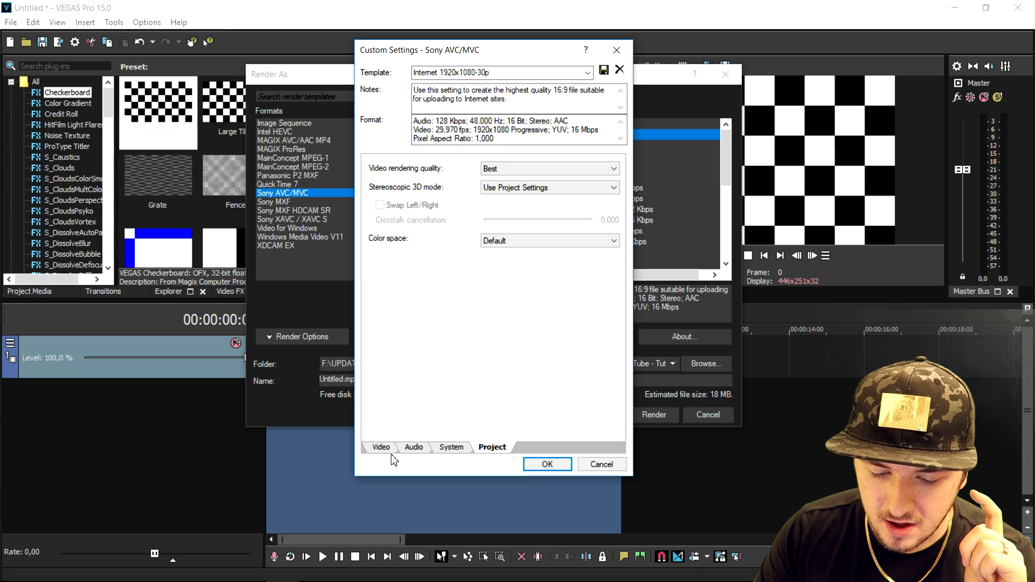
pyautogui.click(381, 448)
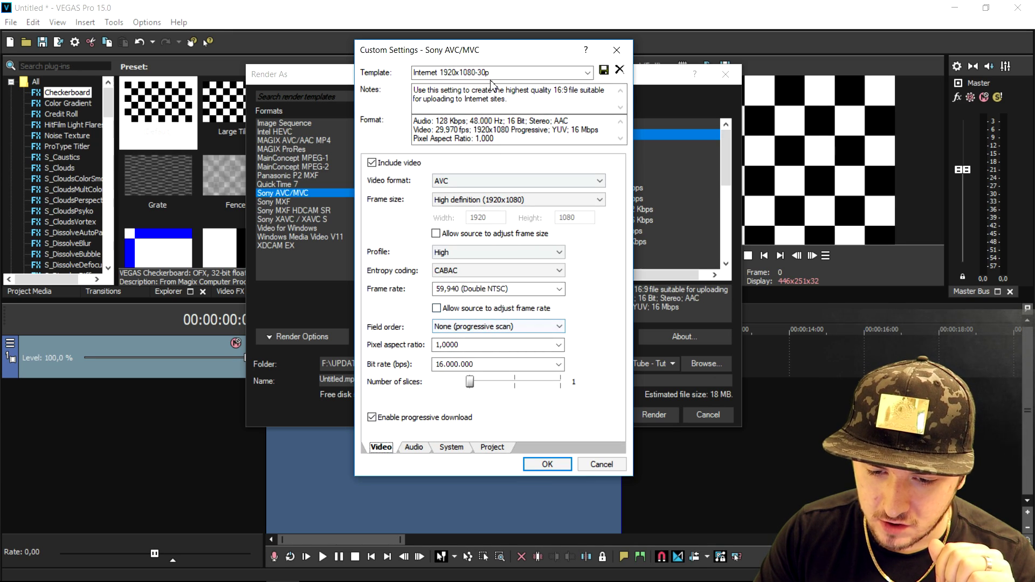
# - Save the customized settings as the template '60FPS YT'
pyautogui.click(524, 72)
pyautogui.write('630')
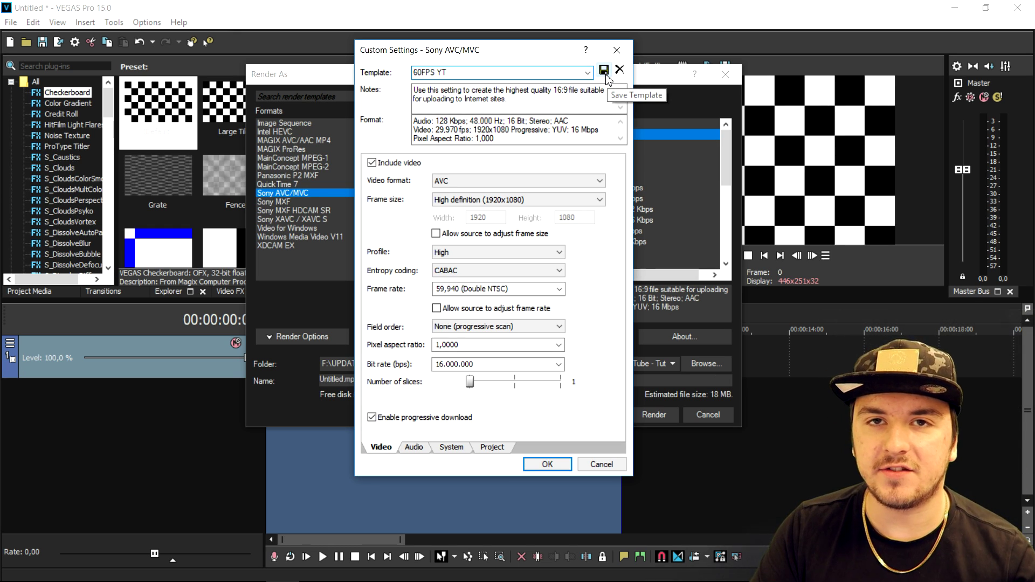
pyautogui.click(604, 71)
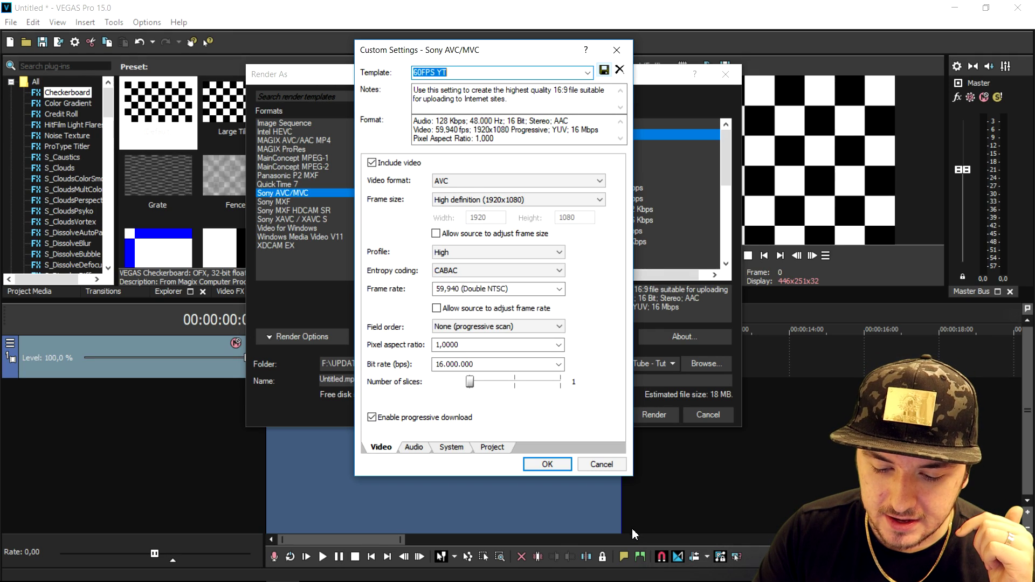
pyautogui.click(542, 467)
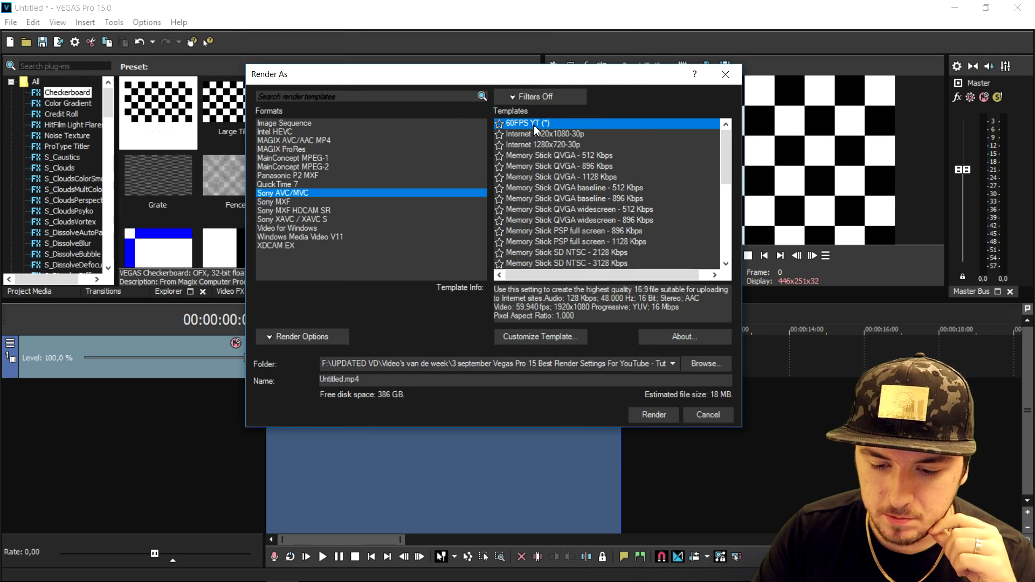
# - Name the output file 'test video' and start the render
pyautogui.click(696, 370)
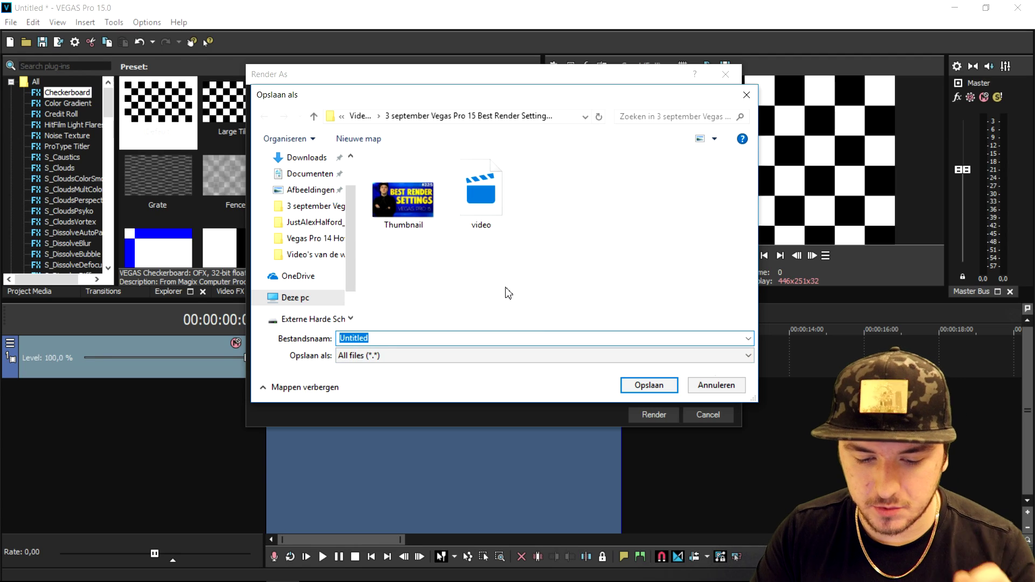
pyautogui.write('test video')
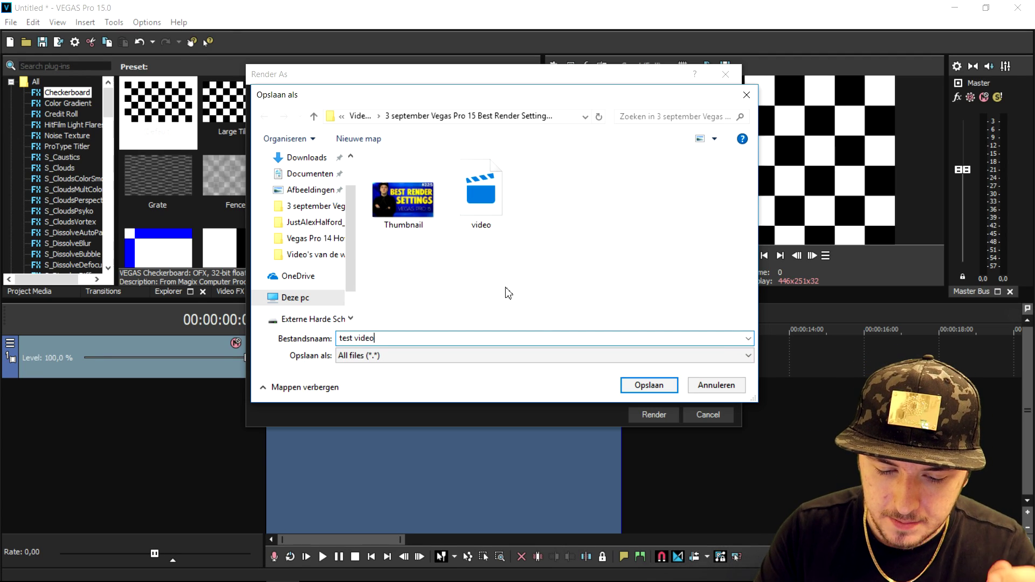
pyautogui.click(647, 386)
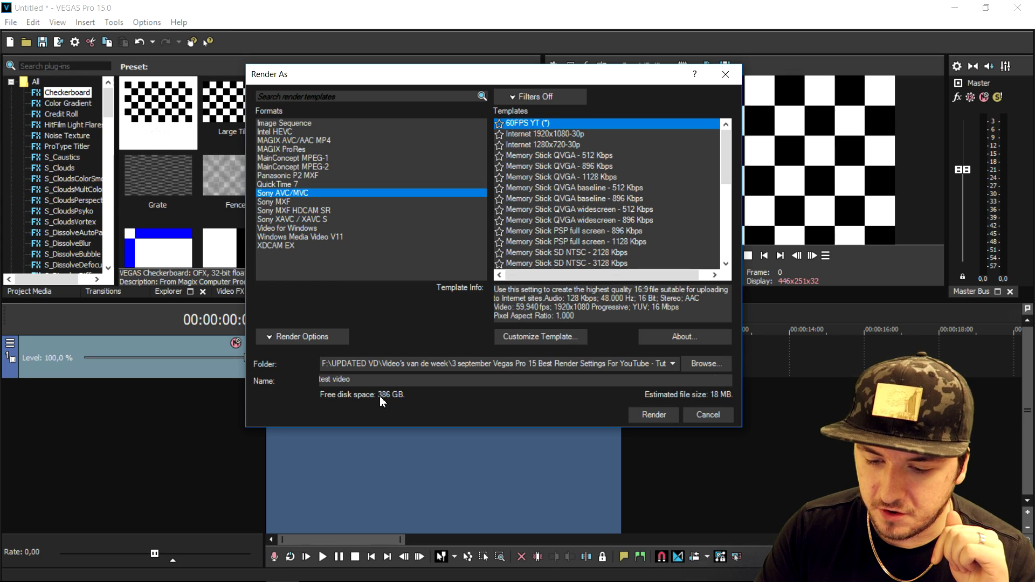
pyautogui.click(655, 416)
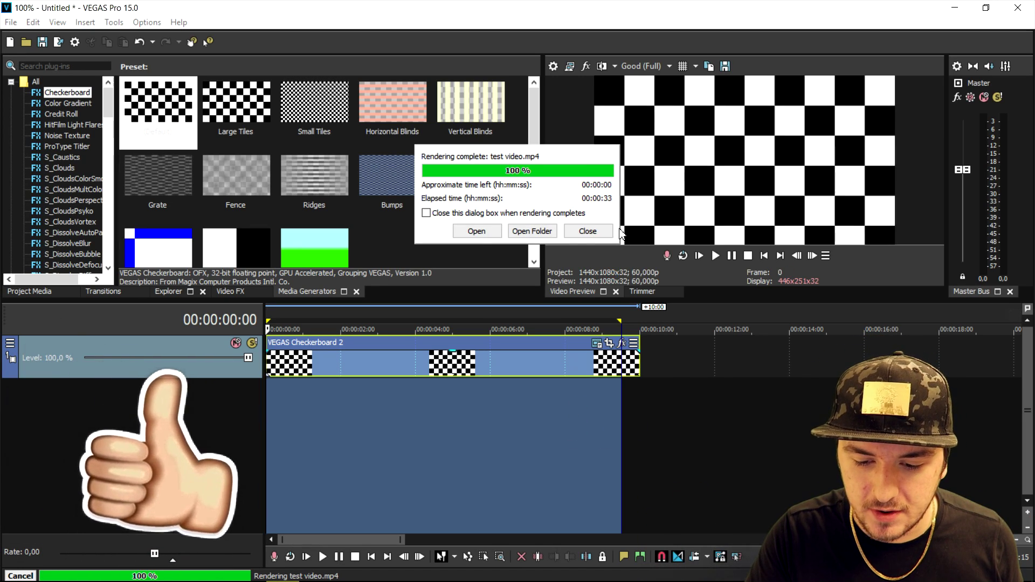
# - Close the Rendering complete notice once test video.mp4 reaches 100%
pyautogui.click(588, 231)
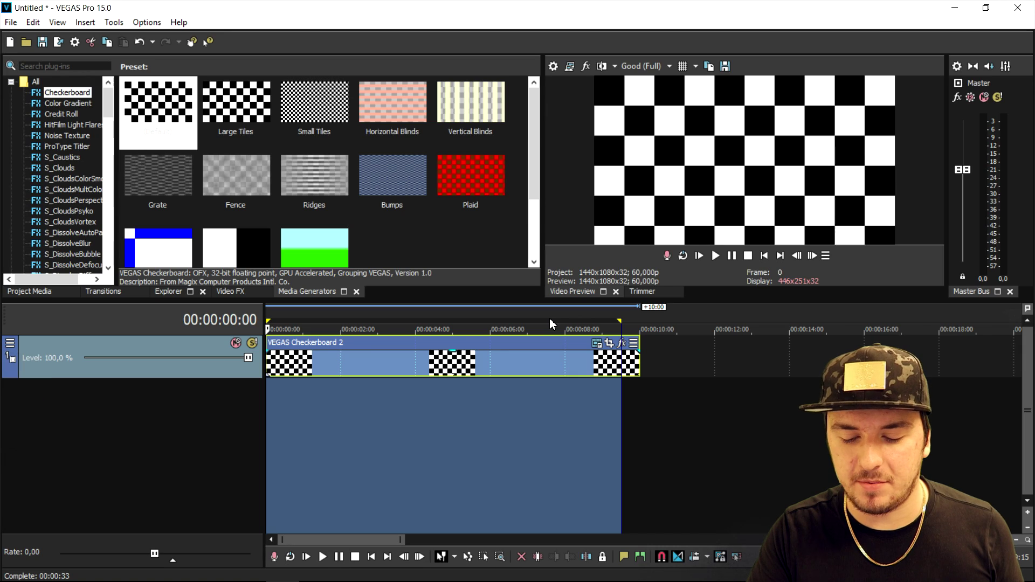
pyautogui.scroll(-2, 550, 323)
pyautogui.scroll(2, 550, 324)
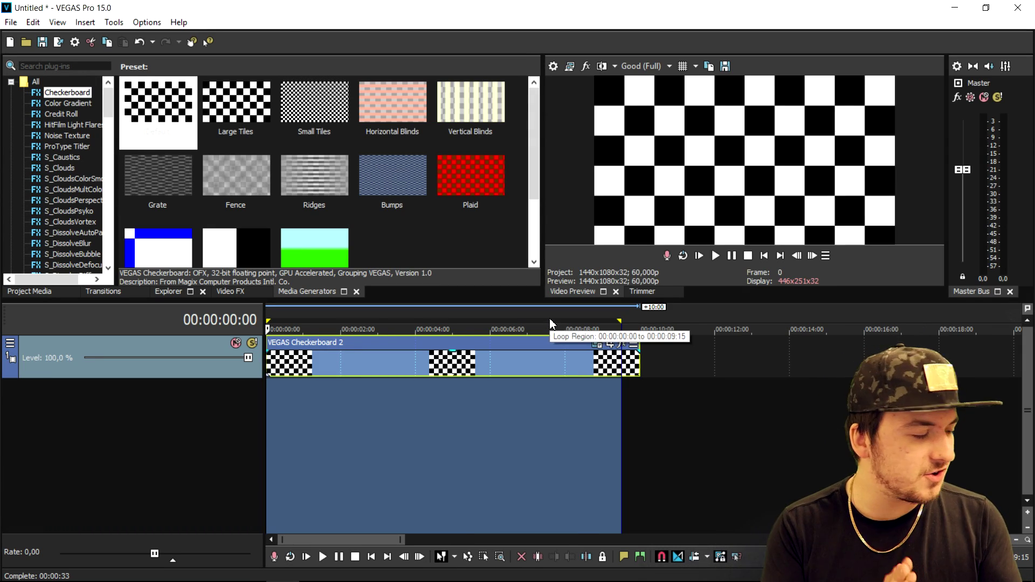